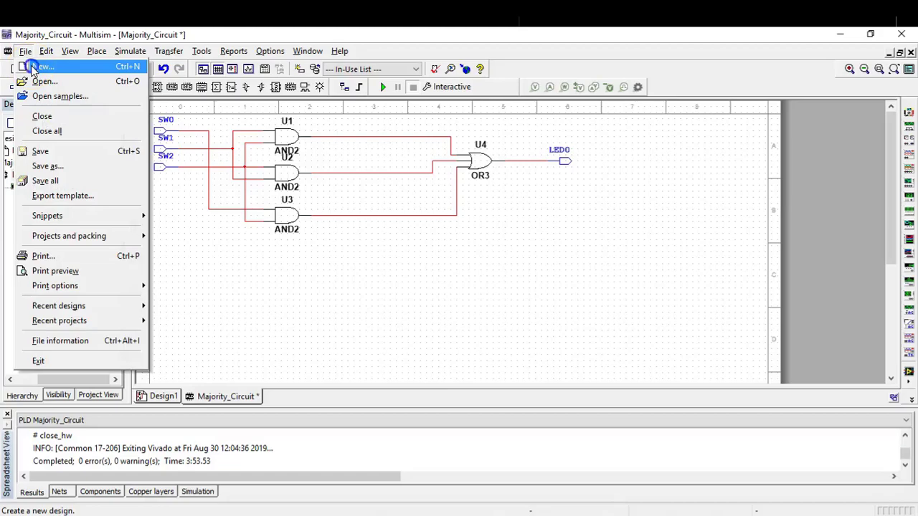
Start a new PLD design using the standard Digilent Basys 3 configuration.
left_click(31, 67)
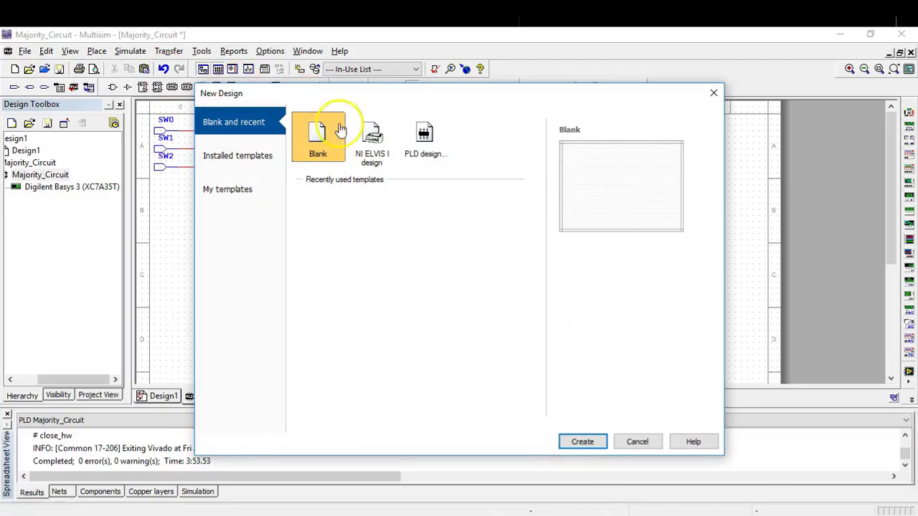
left_click(426, 151)
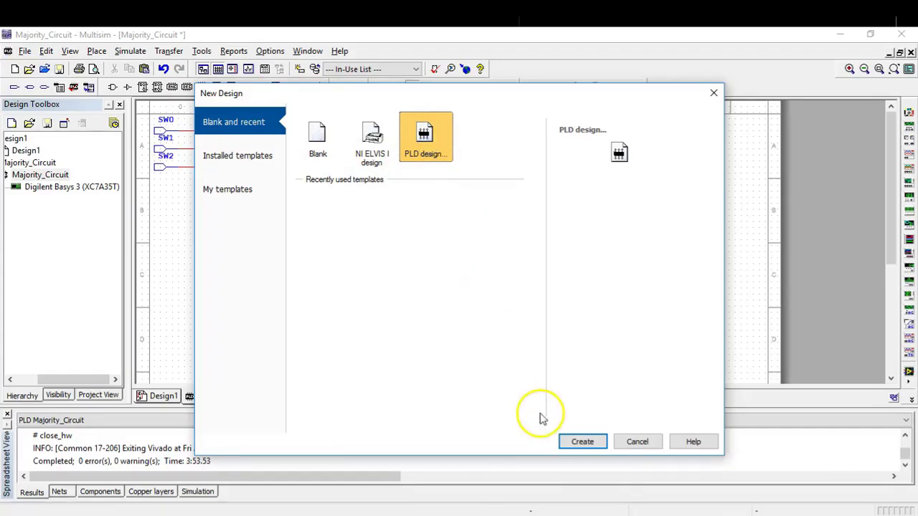
left_click(582, 445)
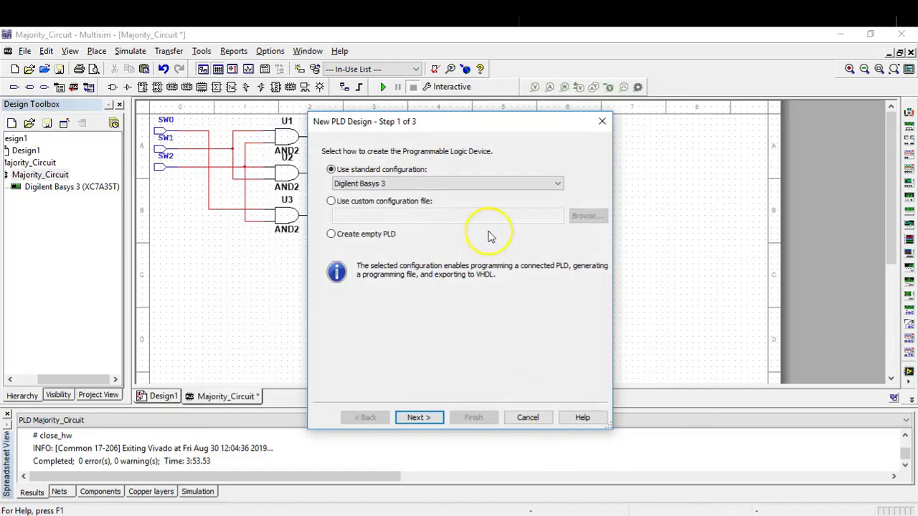
left_click(486, 181)
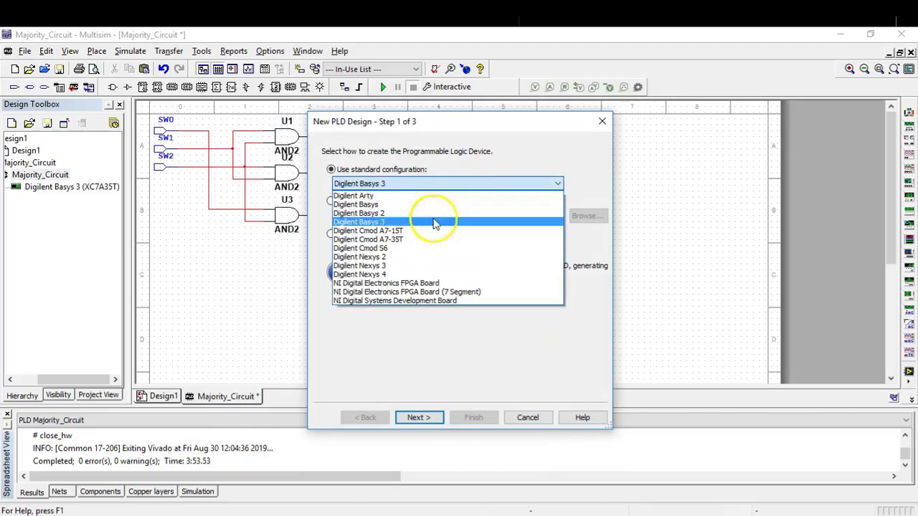
left_click(395, 222)
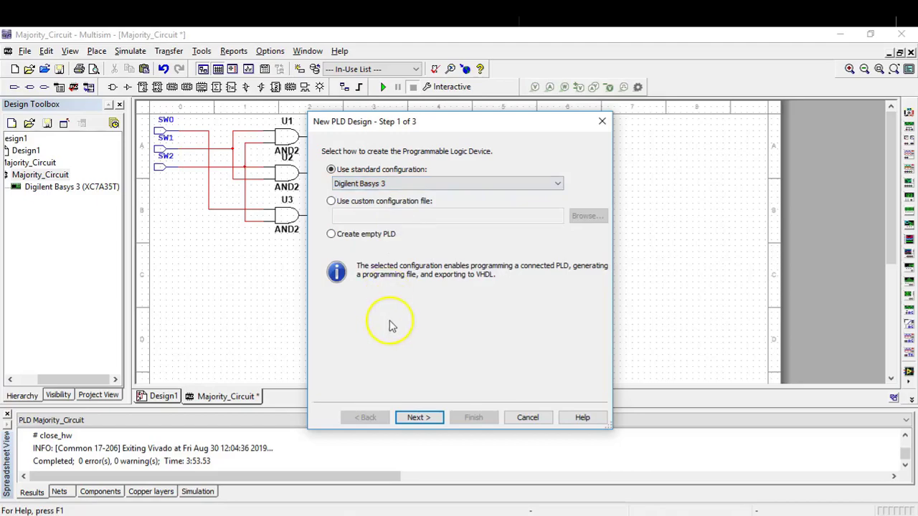
left_click(416, 420)
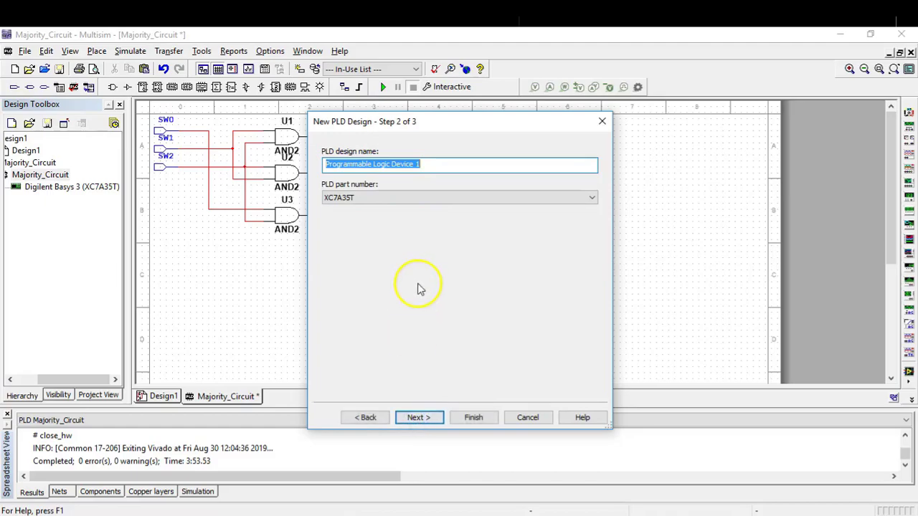
Name the PLD design Majority_circuit(1) and proceed with part number XC7A35T.
left_click(431, 165)
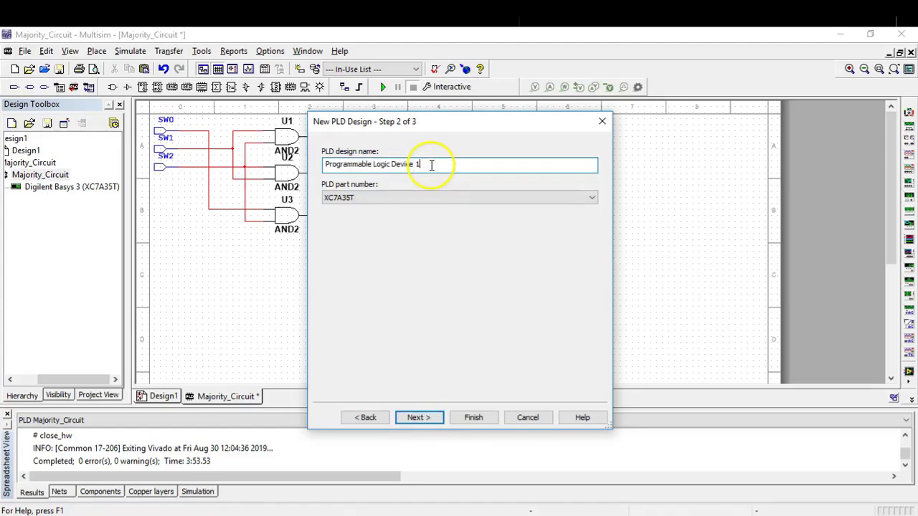
left_click_drag(431, 165, 337, 164)
type("Majority_circuit")
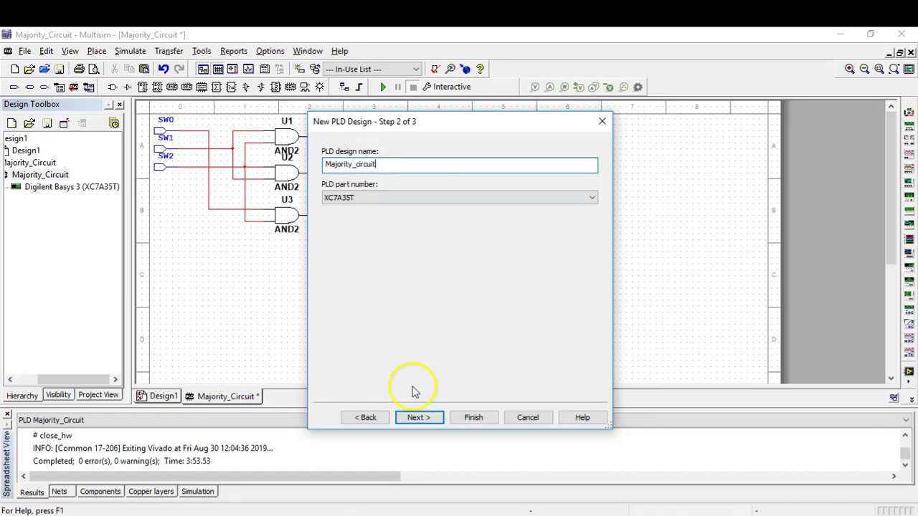
type("(1)")
left_click(419, 418)
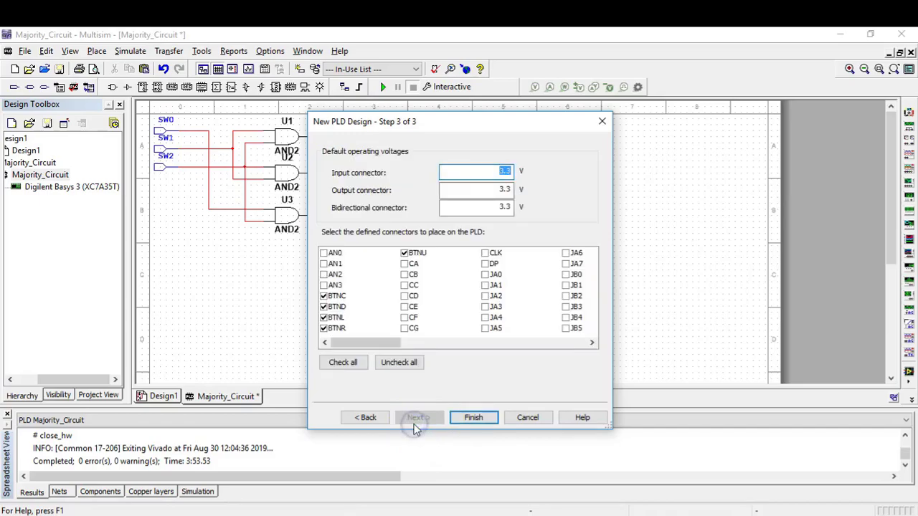
Clear all preselected connectors, including BTNC, BTND, BTNL, BTNR and BTNU, from the PLD connector selection.
left_click(324, 295)
left_click(324, 306)
left_click(324, 317)
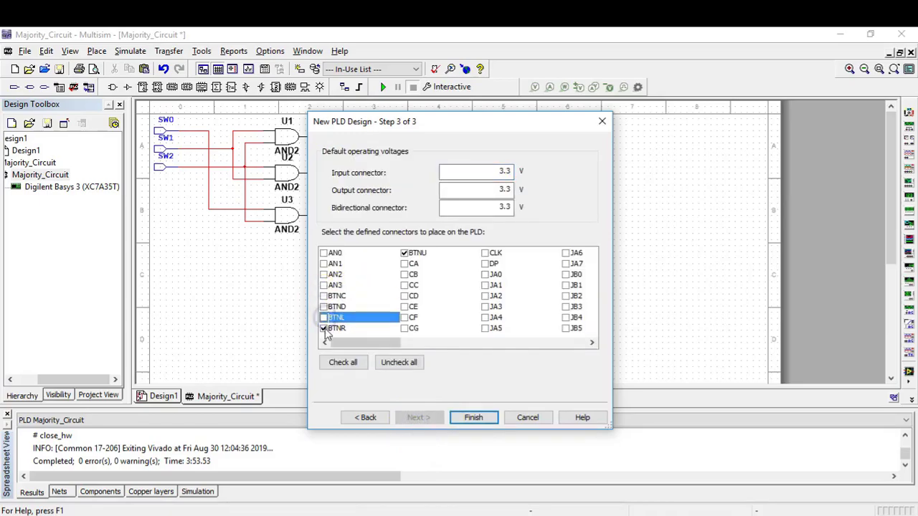
left_click(324, 328)
left_click_drag(358, 345, 491, 344)
left_click(404, 253)
left_click(399, 362)
Select connectors LED0, SW0, SW1 and SW2 and create the PLD design.
left_click(485, 275)
left_click(566, 274)
left_click(496, 287)
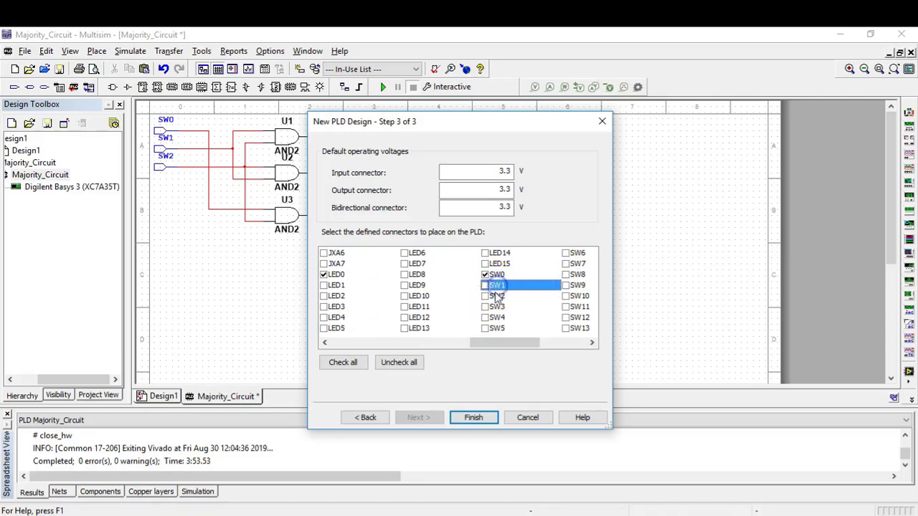
left_click(485, 296)
left_click(470, 417)
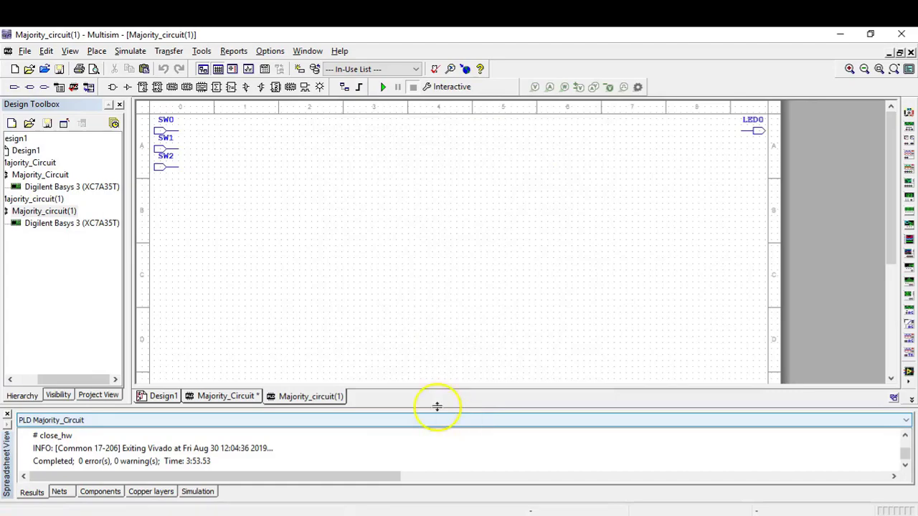
left_click(404, 318)
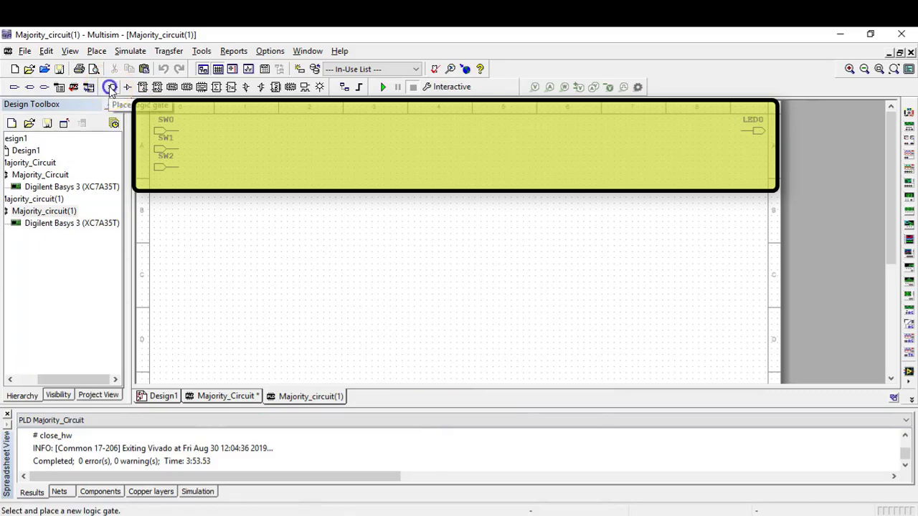
Place three AND2 logic gates in a vertical column between the switch connectors and LED0.
left_click(110, 86)
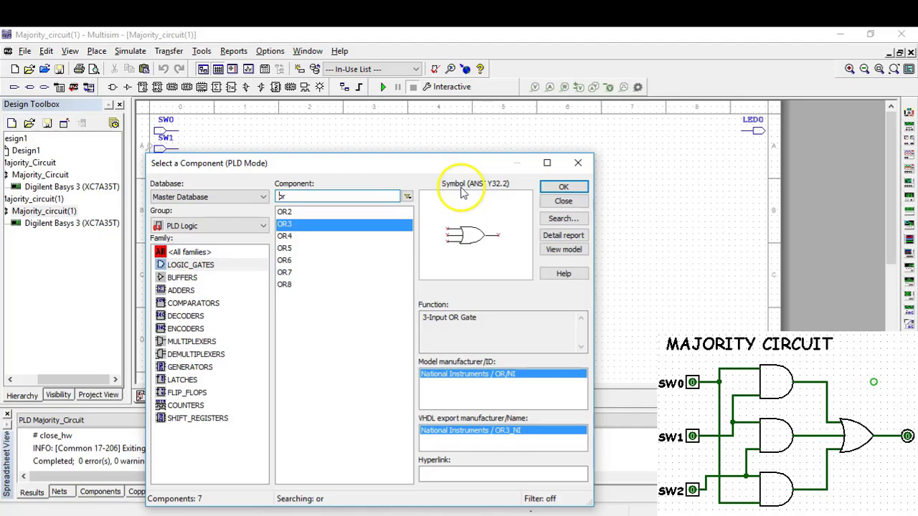
left_click(323, 195)
left_click_drag(323, 195, 248, 199)
type("and")
key("Return")
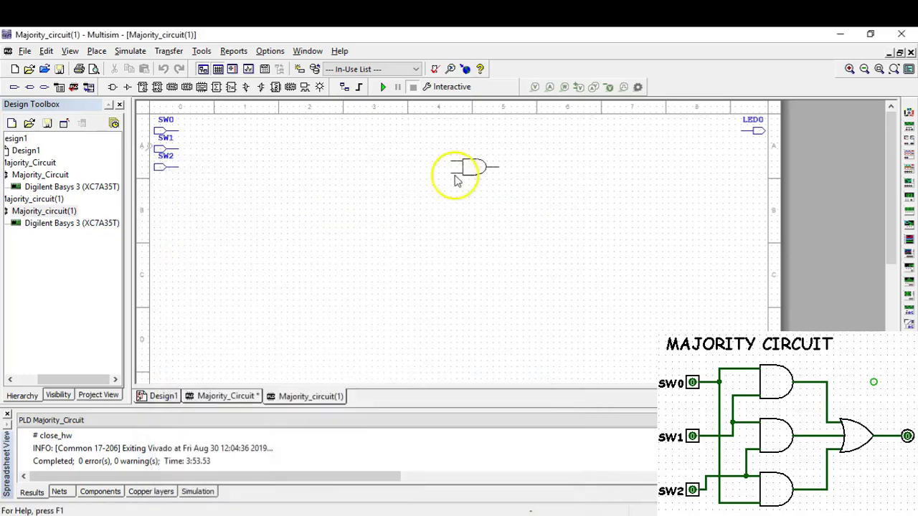
left_click(289, 141)
left_click(563, 186)
left_click(286, 185)
left_click(564, 186)
left_click(290, 221)
Place an OR3 gate to the right of the AND2 gates and move LED0 close to the OR3 output.
left_click_drag(323, 196, 254, 195)
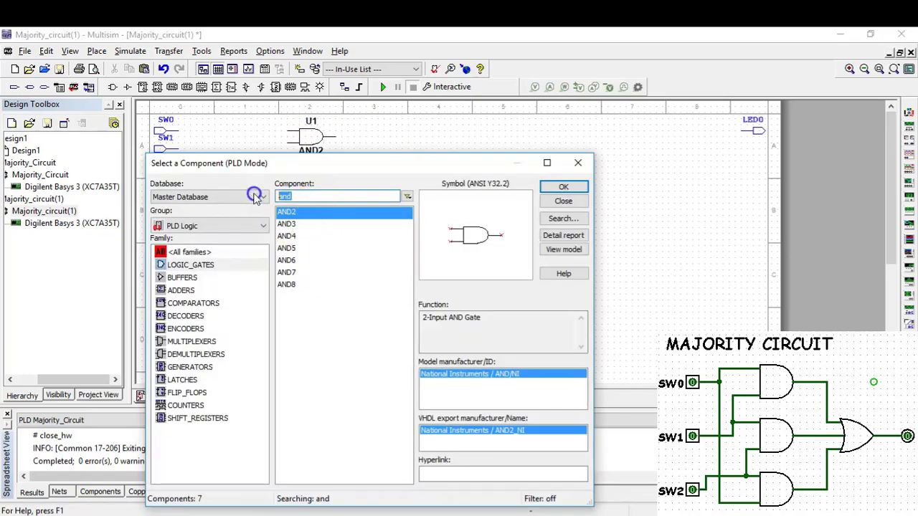
type("or3")
left_click(563, 186)
left_click(430, 172)
left_click_drag(753, 129, 510, 171)
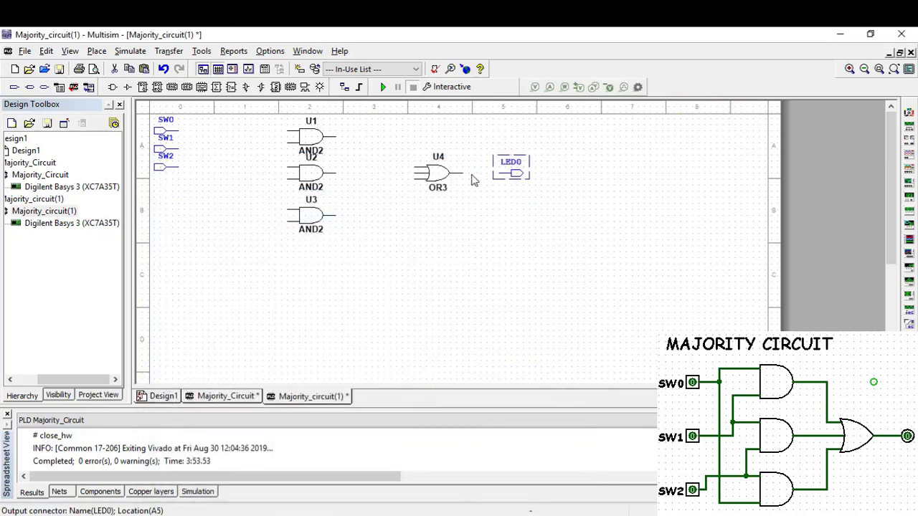
Wire the OR3 output to LED0 and the three AND2 outputs to the OR3 inputs.
left_click(502, 173)
left_click(334, 136)
left_click(423, 168)
left_click(336, 173)
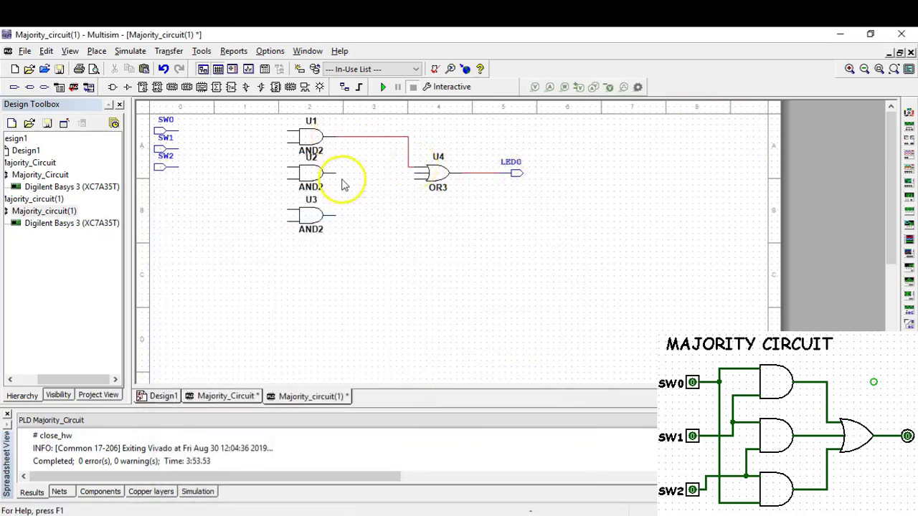
left_click(420, 173)
left_click(336, 215)
left_click(419, 179)
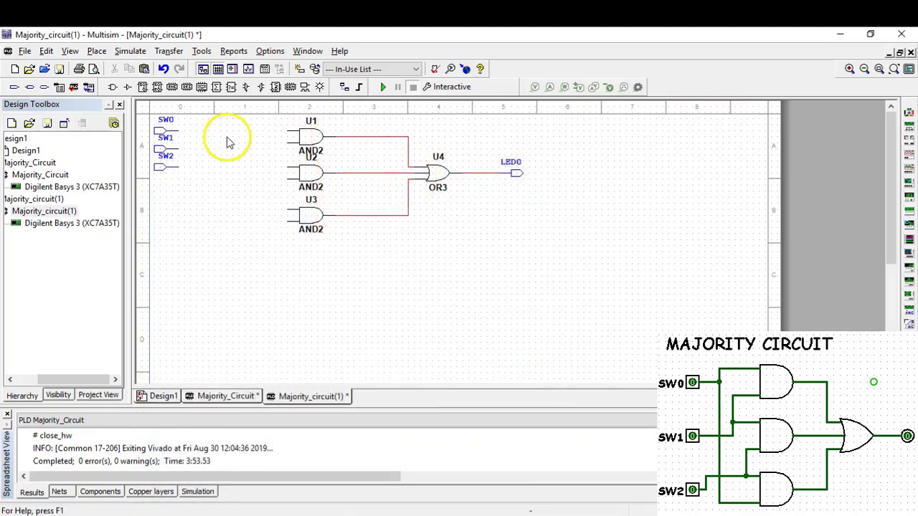
Wire SW0 to U1's upper input, and SW1 to U1's lower input and U2's upper input.
left_click(179, 131)
left_click(286, 131)
left_click(179, 148)
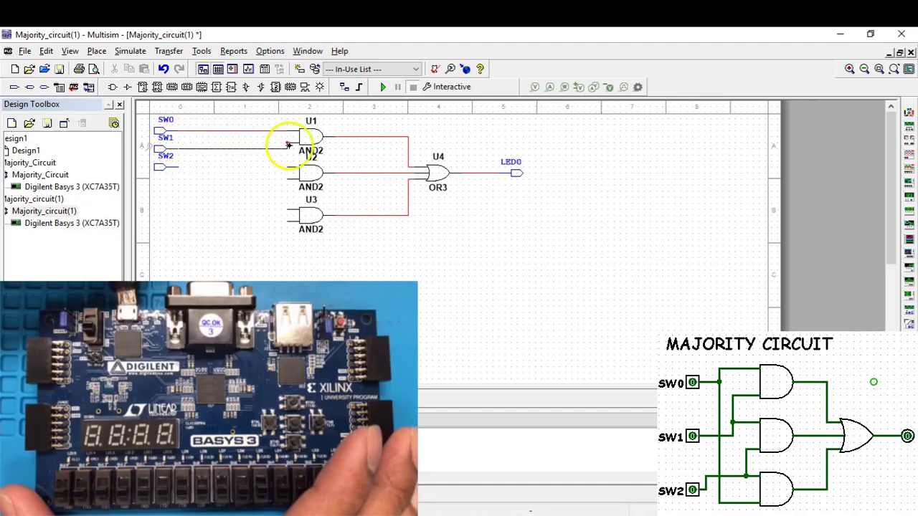
left_click(287, 149)
Wire SW2 to U2's lower and U3's upper inputs, and branch SW0 to U3's lower input.
left_click(176, 167)
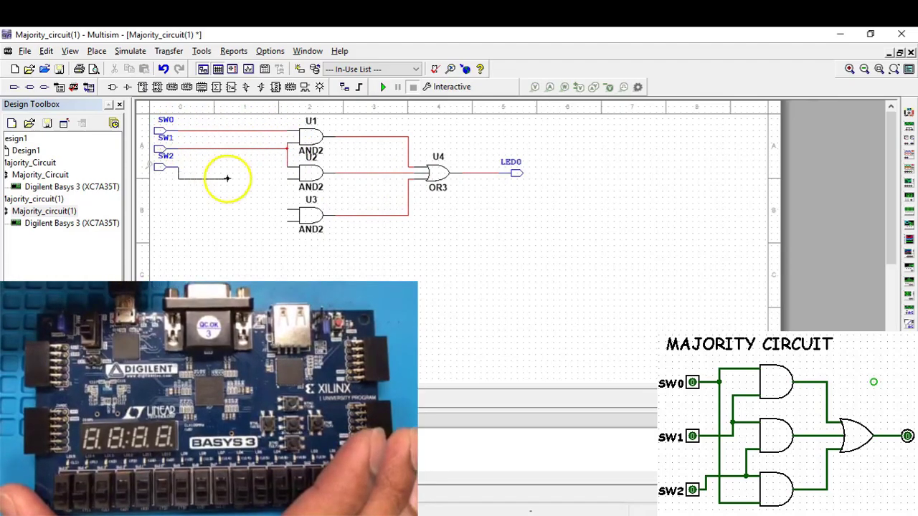
left_click(287, 209)
left_click(281, 179)
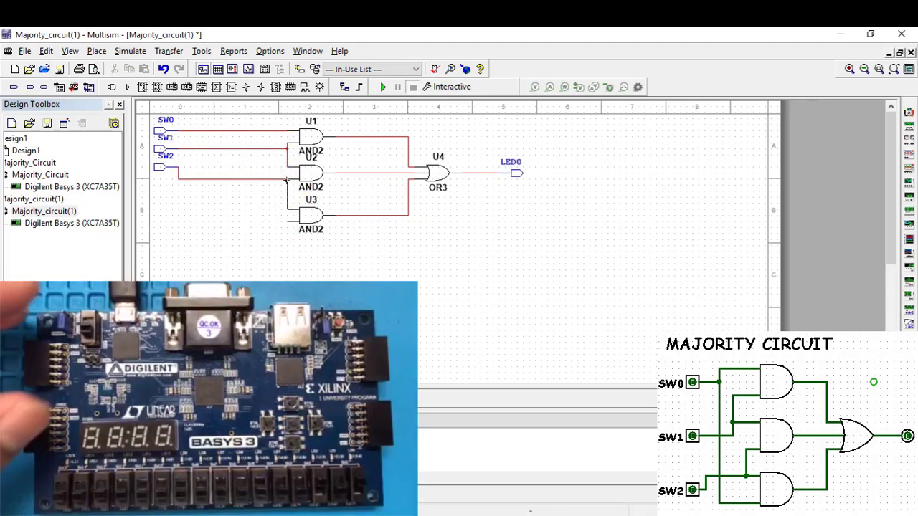
left_click(287, 222)
left_click(251, 131)
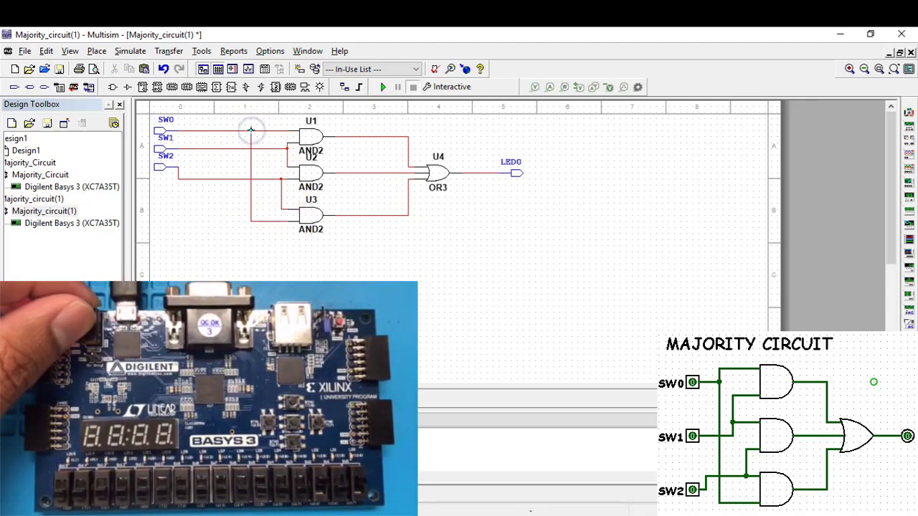
Export the design to program the connected PLD, saving the programming file and using NI LabVIEW FPGA Xilinx Vivado 2014.4 64-bit.
left_click(176, 51)
left_click(188, 66)
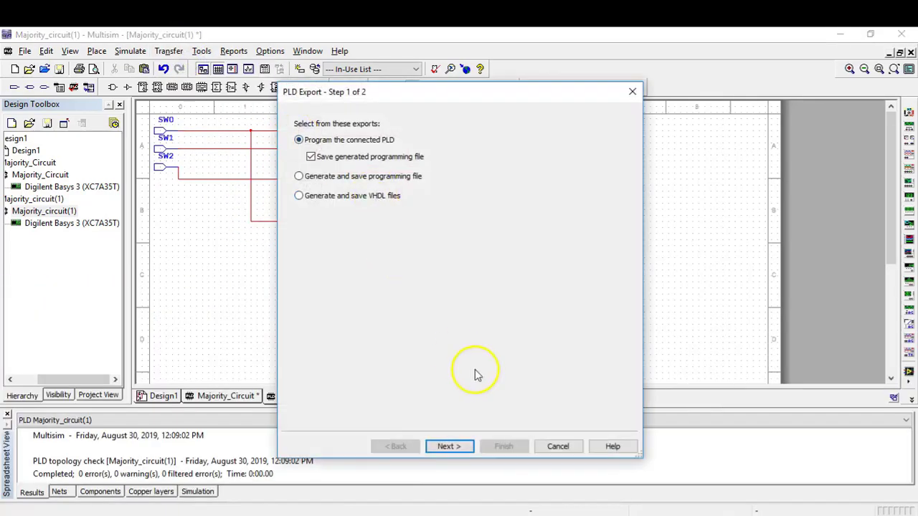
left_click(448, 446)
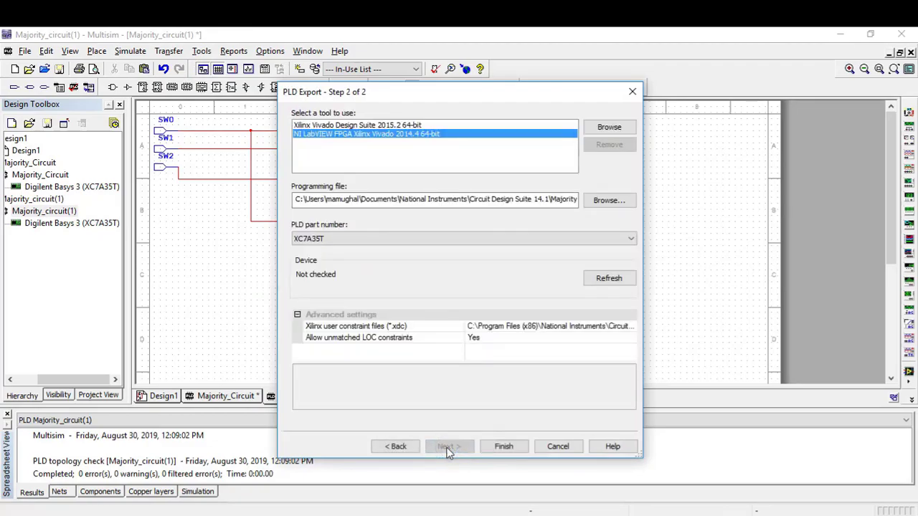
left_click(457, 301)
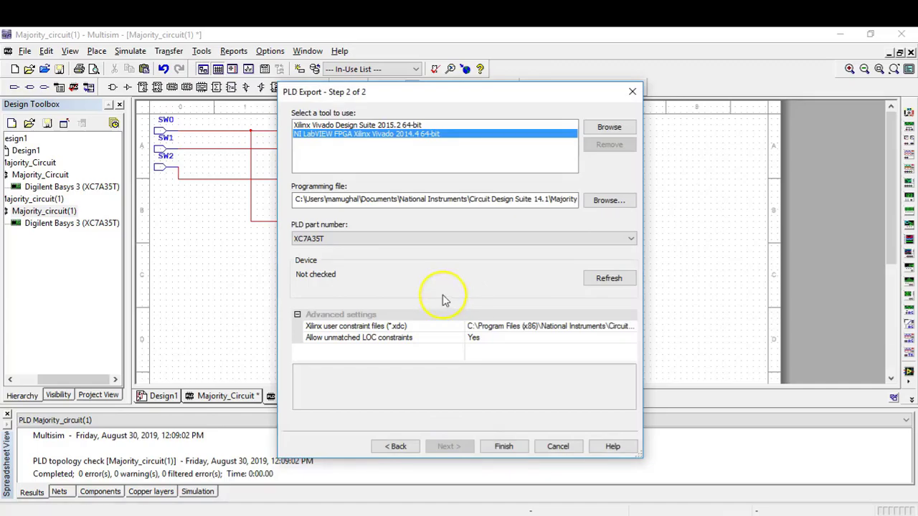
left_click(416, 126)
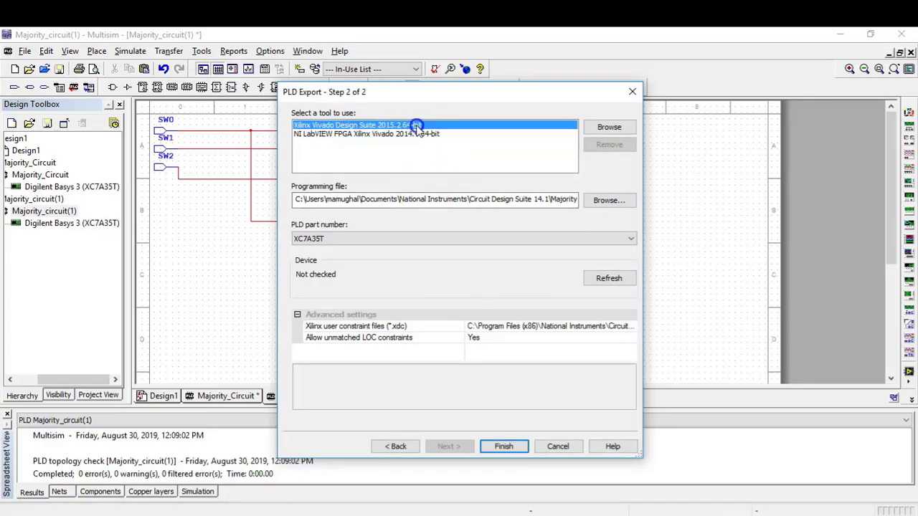
left_click(421, 134)
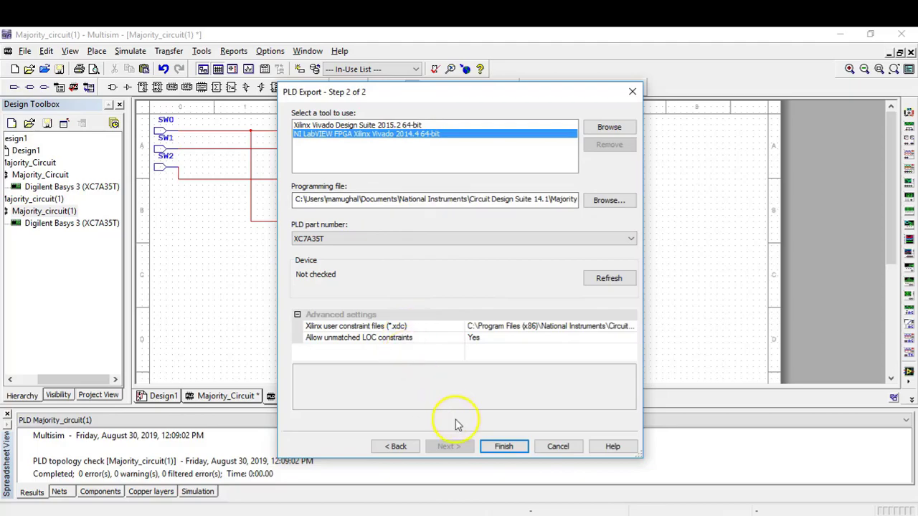
left_click(502, 446)
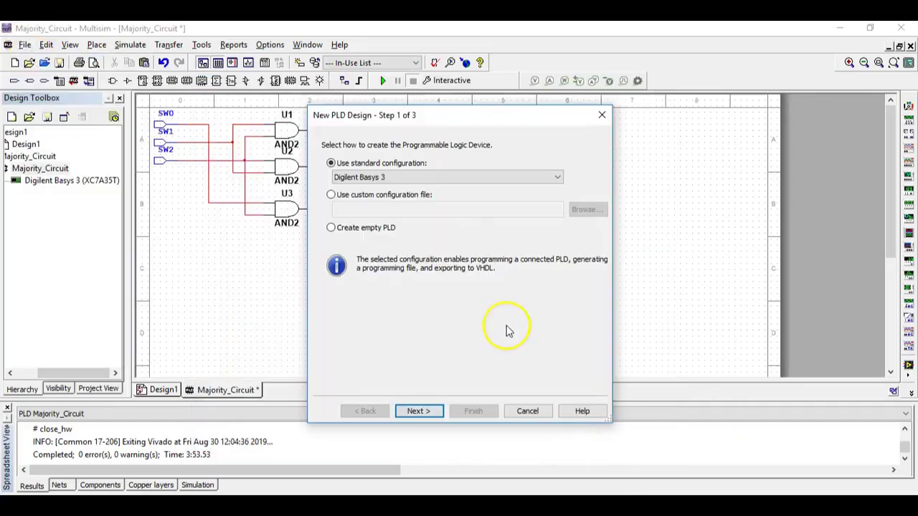
Create a Digilent Basys 3 PLD design named Majority_circuit(1) with connectors SW0, SW1, SW2 and LED0.
key("Return")
type("Majority_circuit(1")
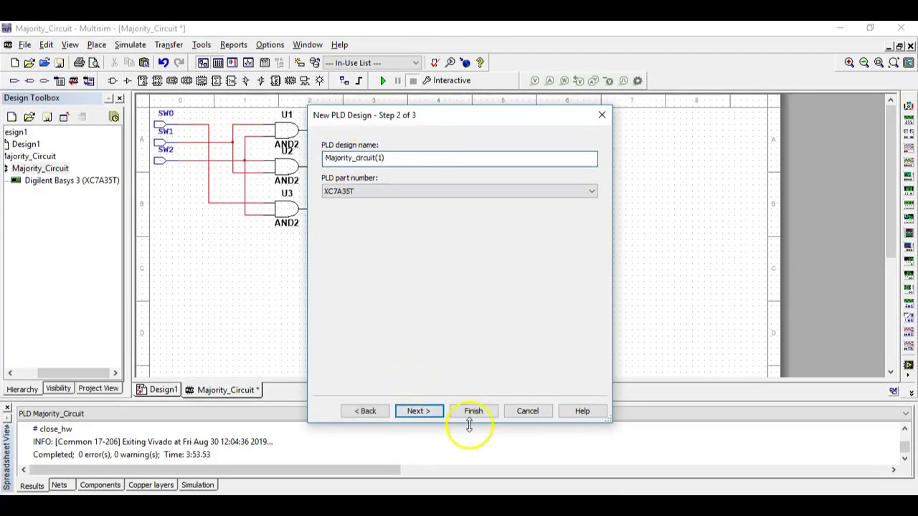
key("Return")
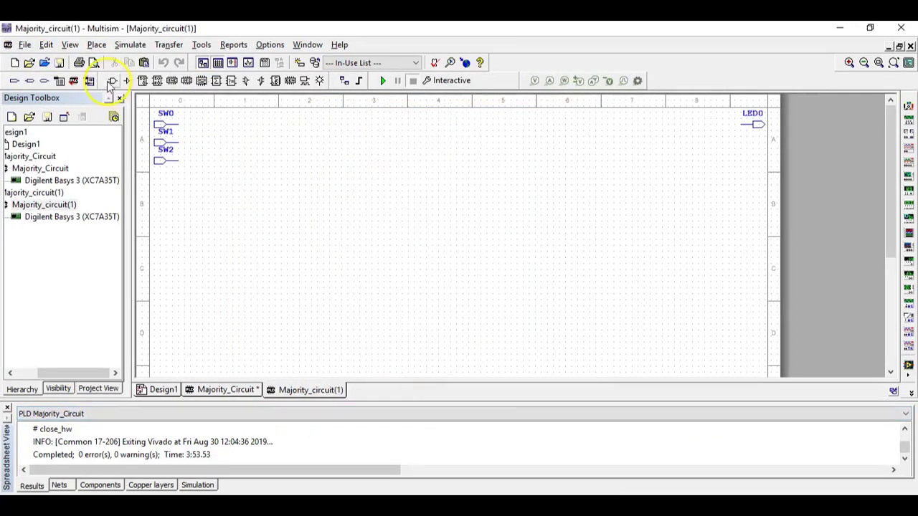
Move LED0 beside the OR3 gate and wire it to the OR3 output.
left_click_drag(755, 124, 513, 166)
left_click(463, 166)
left_click(499, 166)
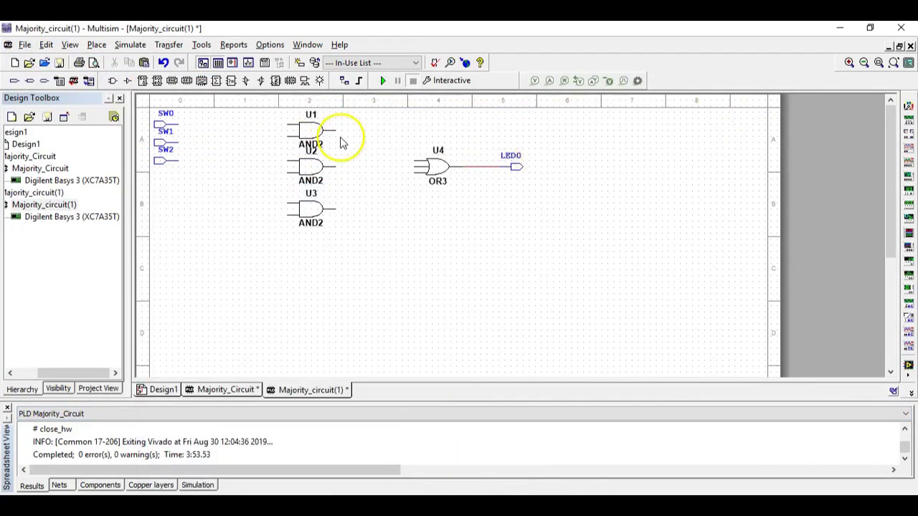
Wire the outputs of the three AND2 gates to the OR3 gate's inputs.
left_click(335, 131)
left_click(414, 161)
left_click(335, 166)
left_click(414, 166)
left_click(335, 209)
Wire SW0, SW1 and SW2 to the AND2 inputs so that each gate receives a different pair of switches.
left_click(288, 141)
left_click(178, 142)
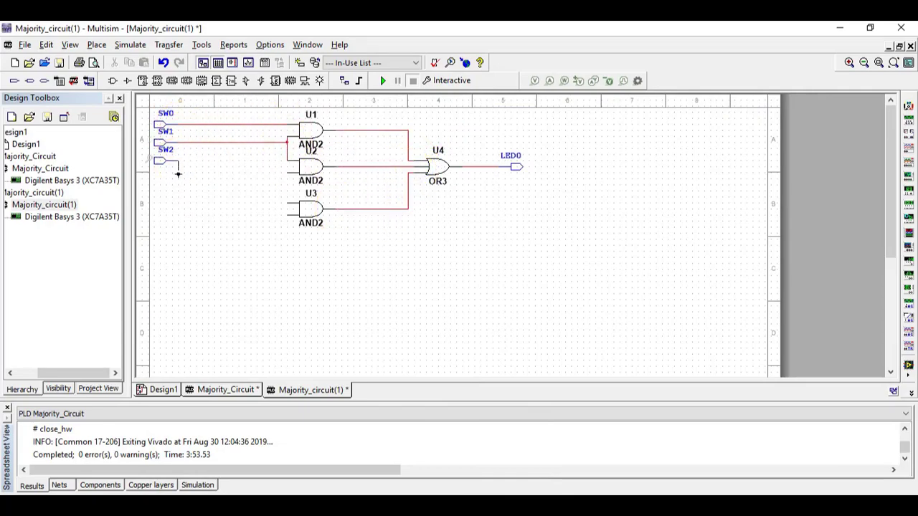
left_click(286, 215)
left_click(250, 124)
Run the PLD export of the wired majority circuit with the NI LabVIEW FPGA Xilinx Vivado 2014.4 64-bit tool.
left_click(172, 44)
left_click(204, 60)
left_click(452, 440)
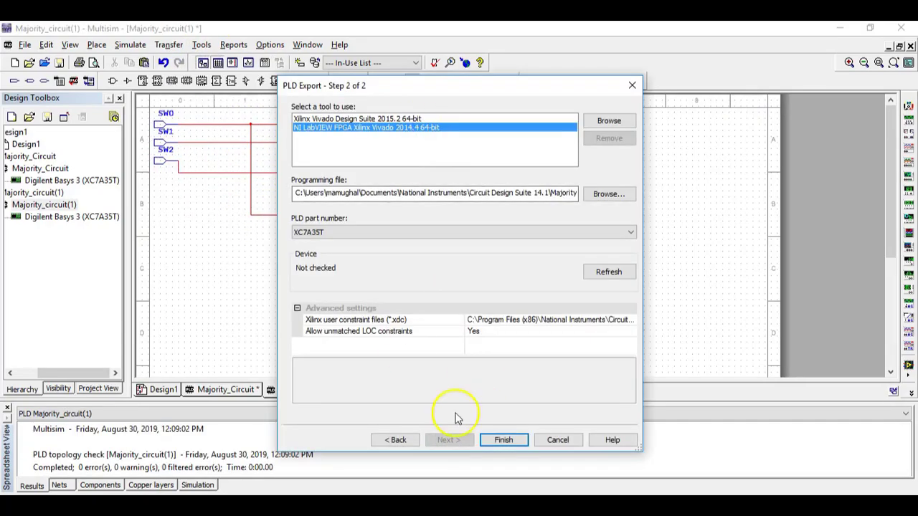
left_click(495, 440)
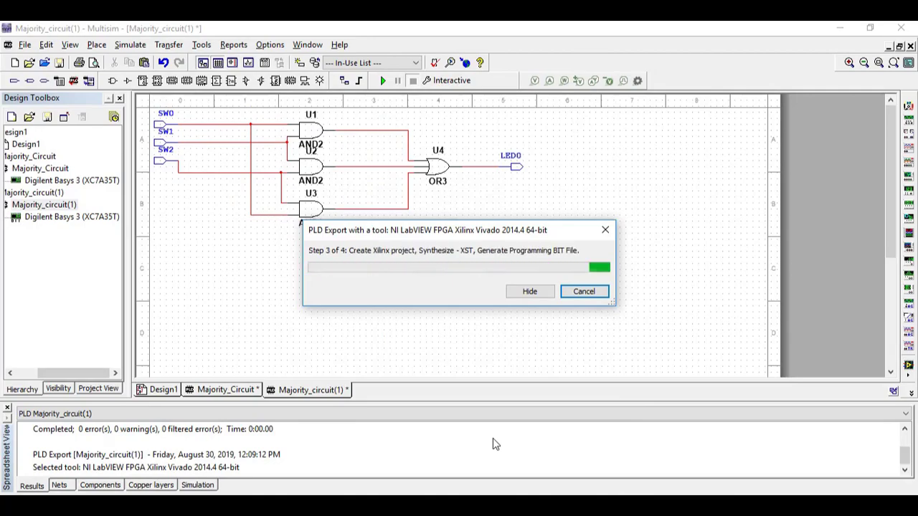